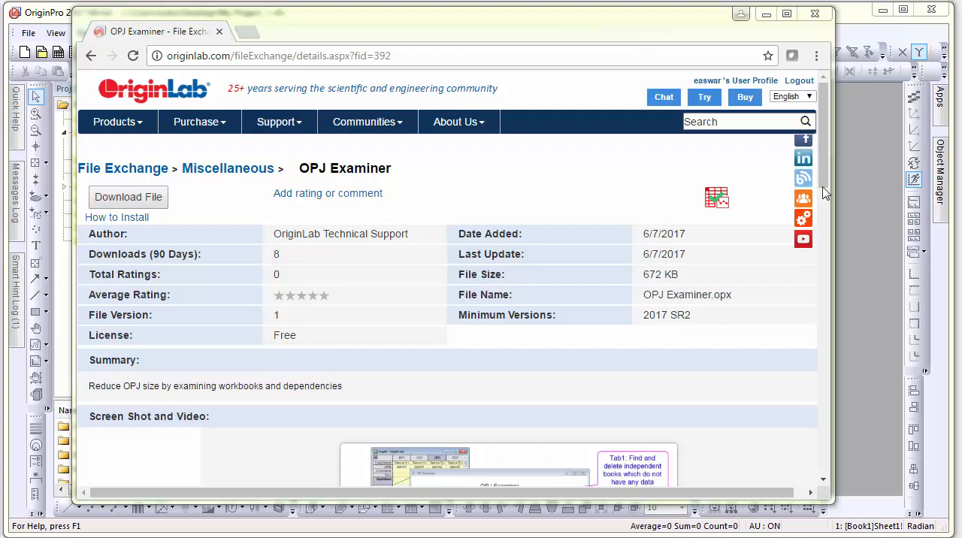
- Switch to OriginPro, launch the OPJ Examiner app and find the project's independent books
left_click(861, 188)
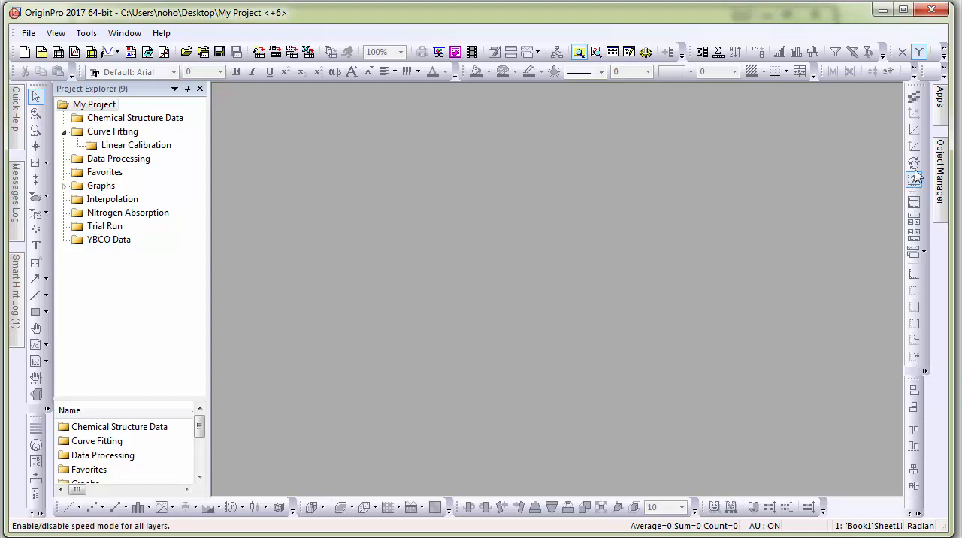
mouse_move(944, 103)
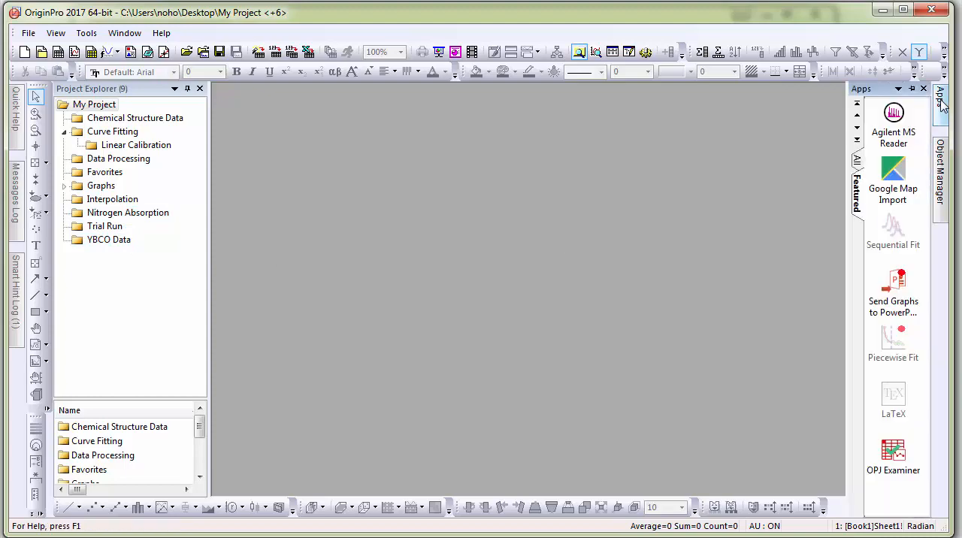
left_click(896, 455)
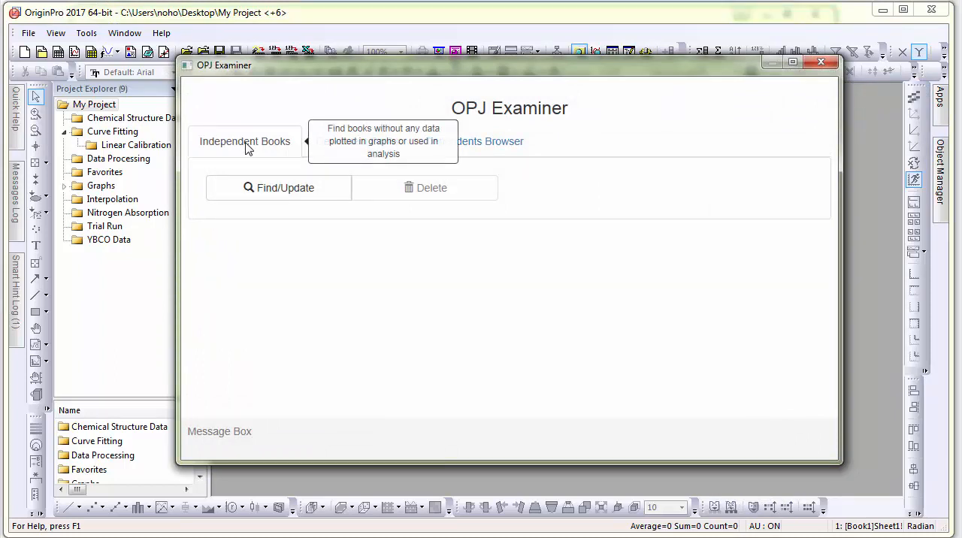
left_click(272, 189)
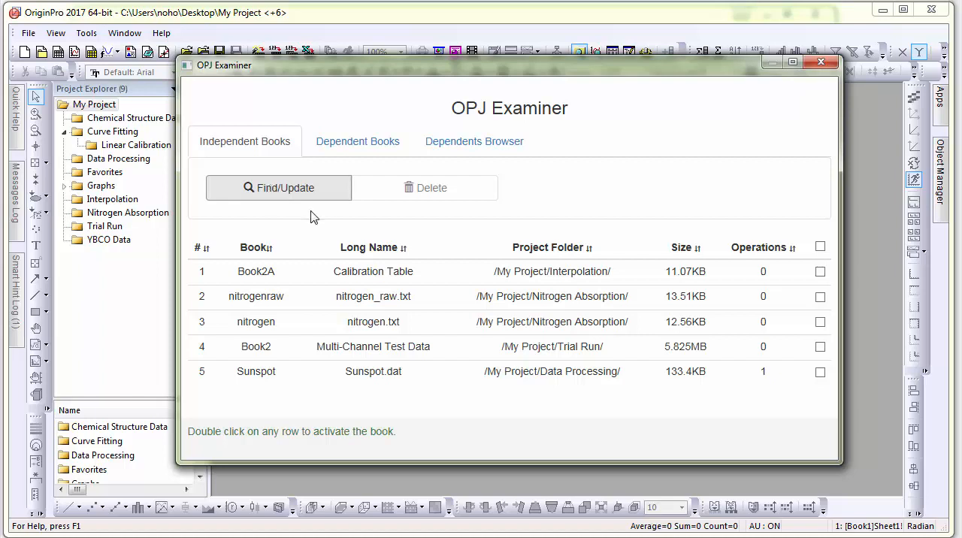
- Sort the independent books by long name and by size, and activate the Multi-Channel Test Data book to view its worksheet
left_click(369, 252)
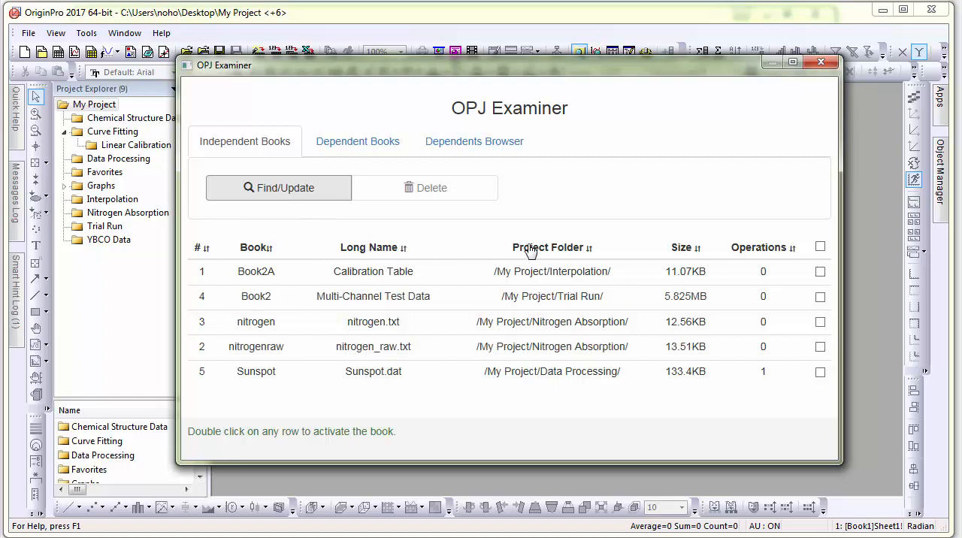
left_click(683, 249)
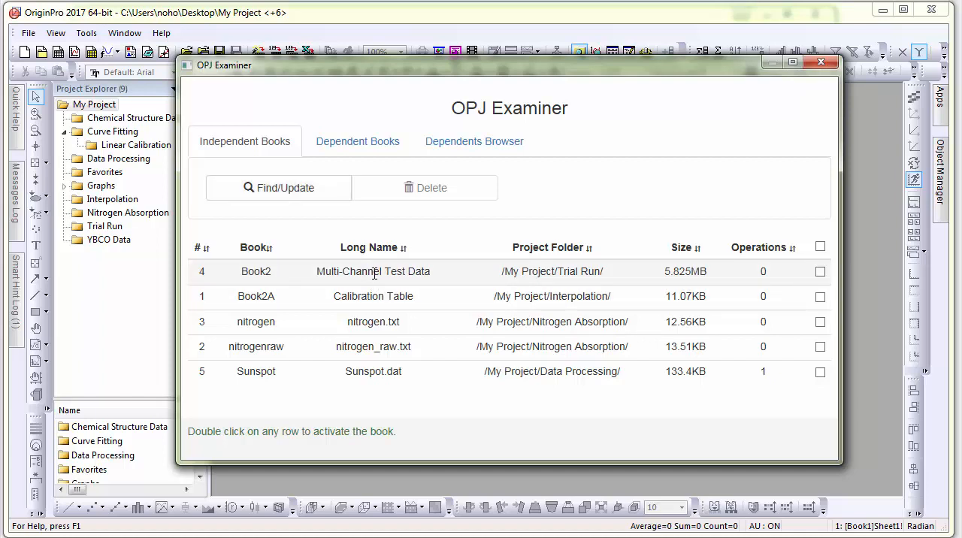
double_click(375, 273)
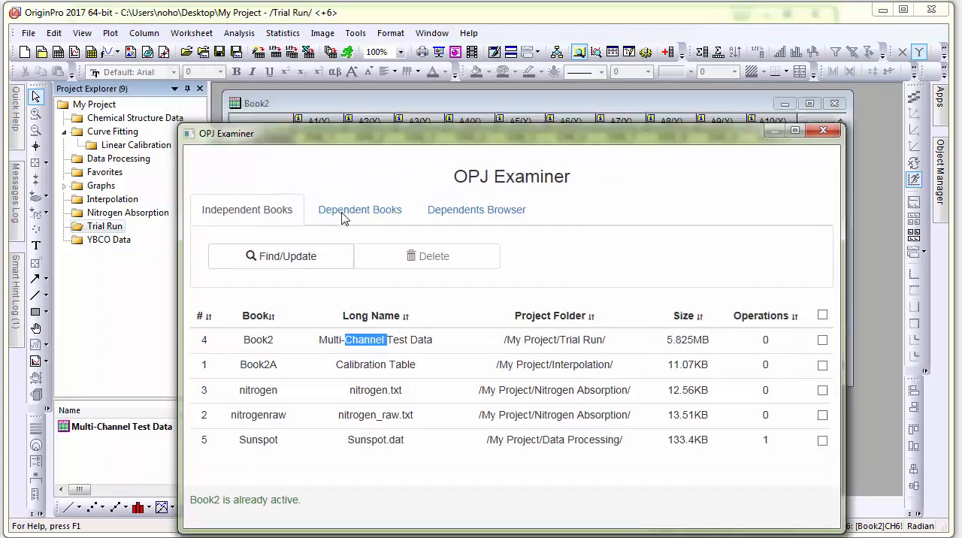
left_click_drag(344, 66, 342, 323)
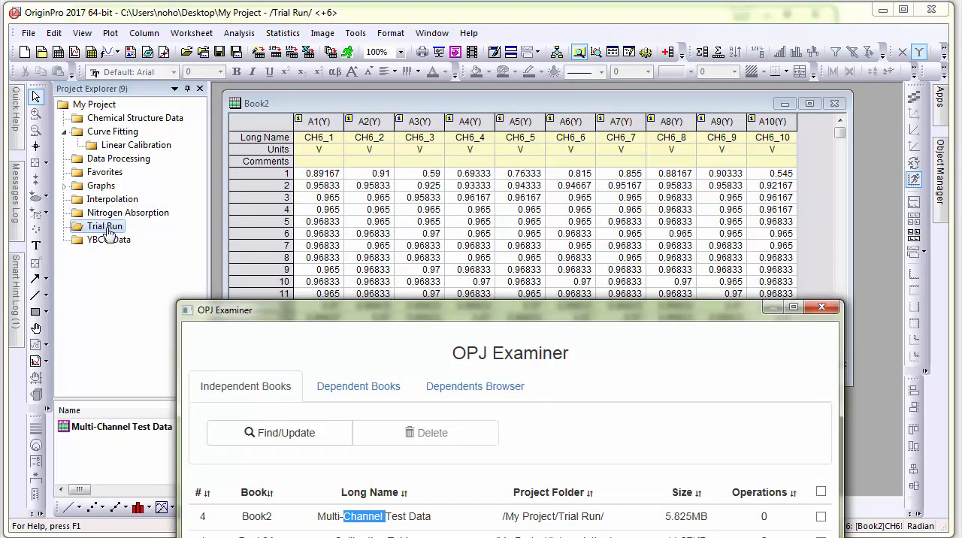
left_click_drag(367, 309, 350, 38)
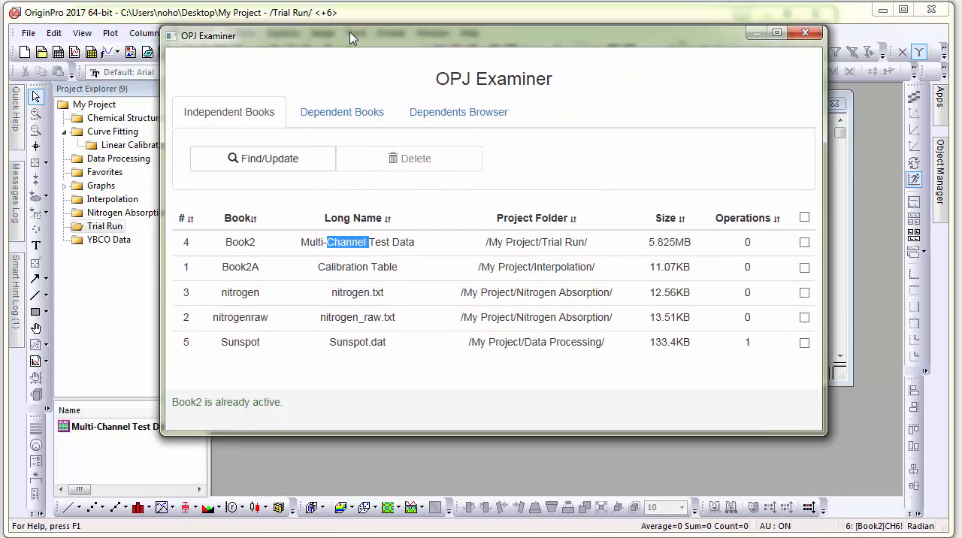
- Delete the independent workbook Book2 (Multi-Channel Test Data) from the project
left_click(804, 243)
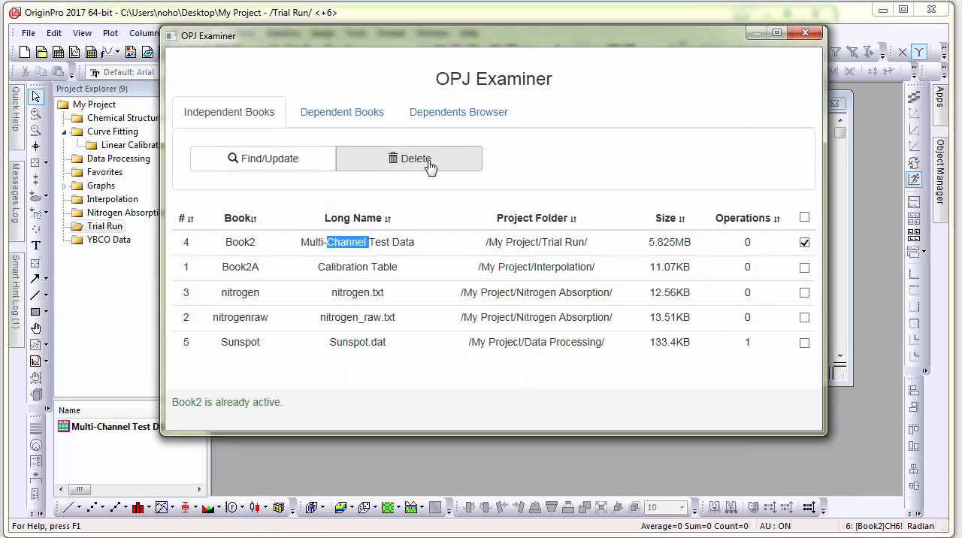
left_click(430, 167)
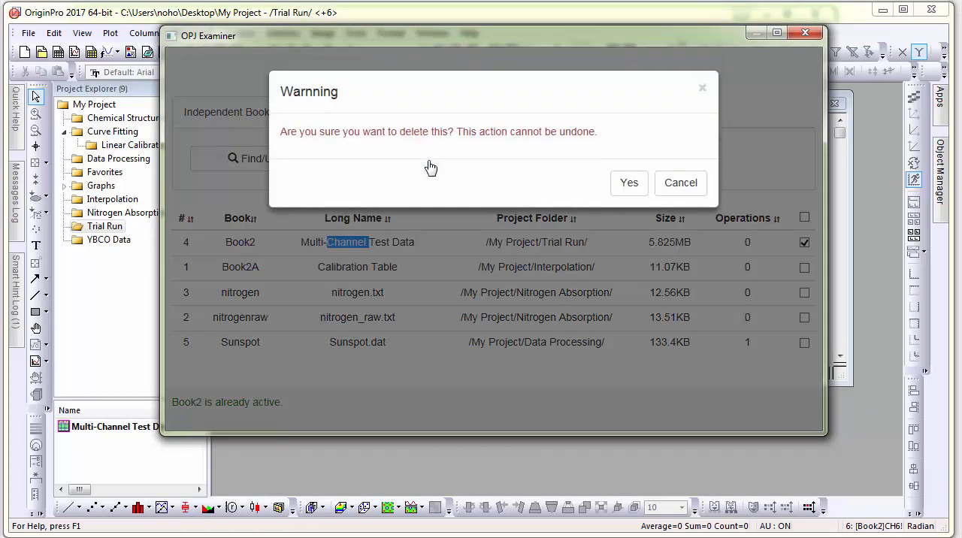
left_click(629, 184)
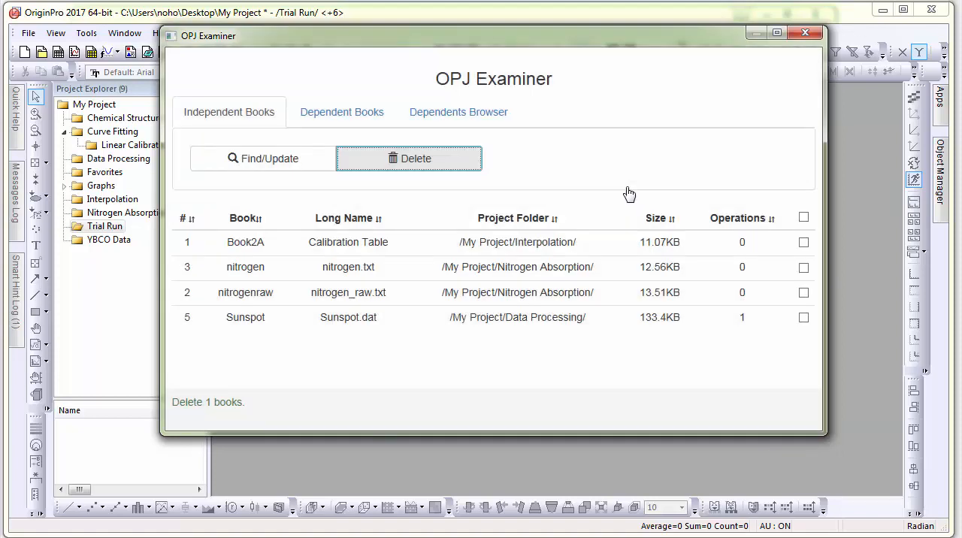
- Find the project's dependent books and activate Book1 (Known samples) to view its worksheet
left_click(364, 120)
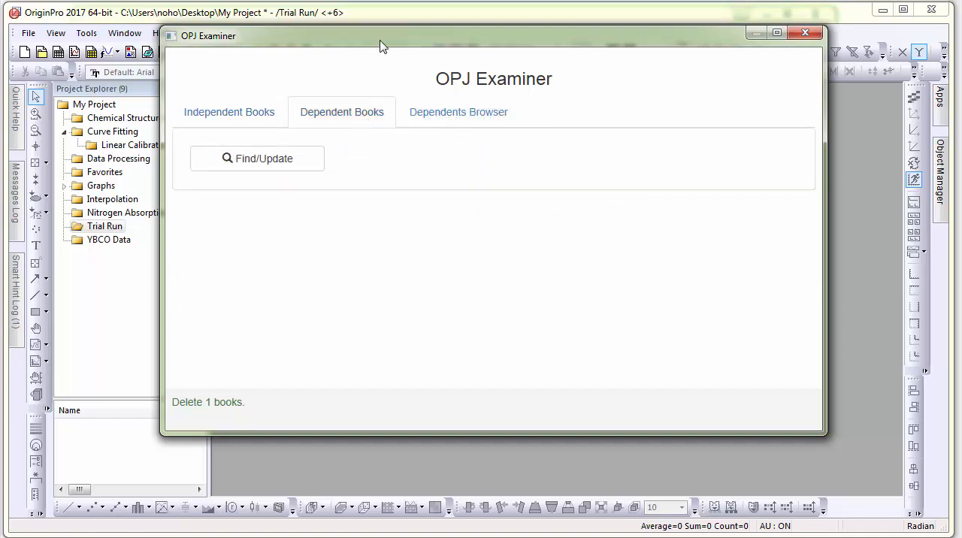
left_click_drag(383, 43, 395, 60)
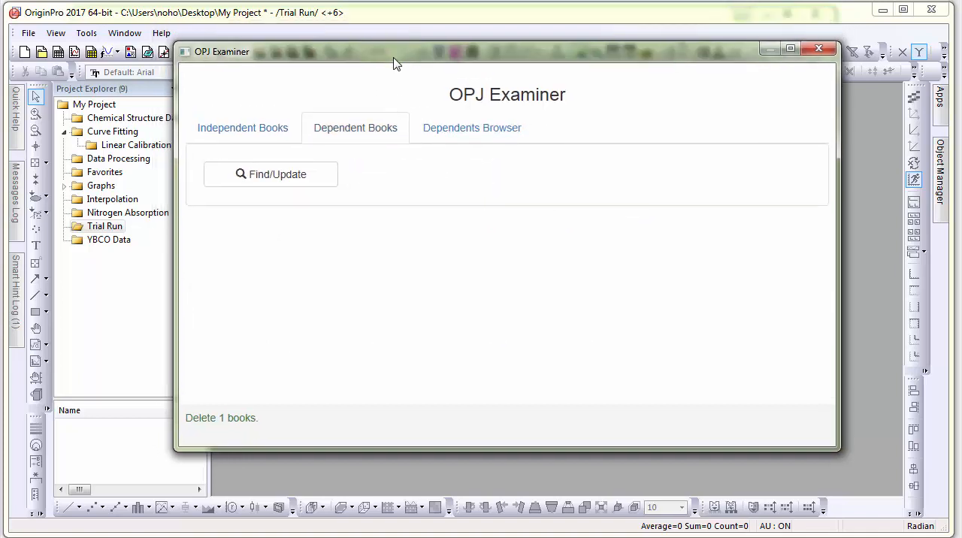
left_click(290, 179)
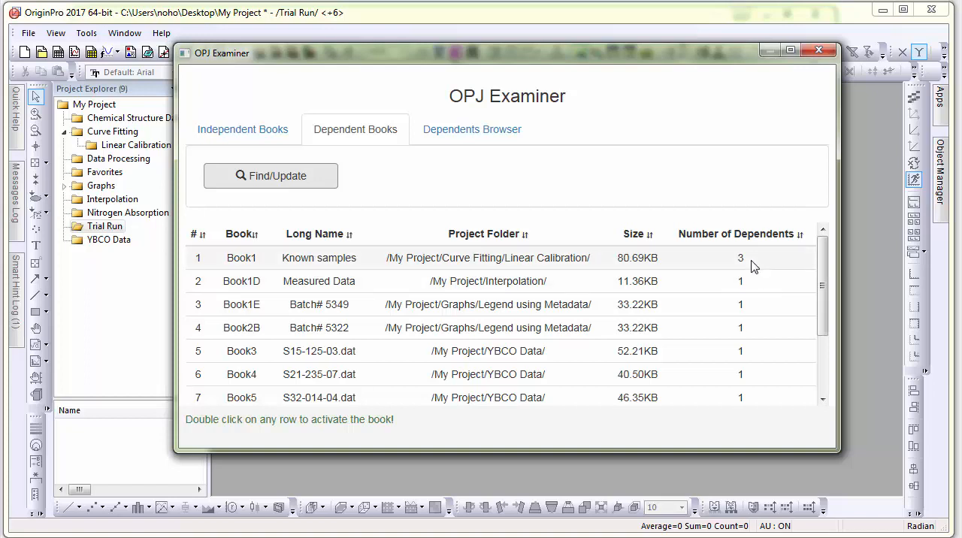
double_click(310, 258)
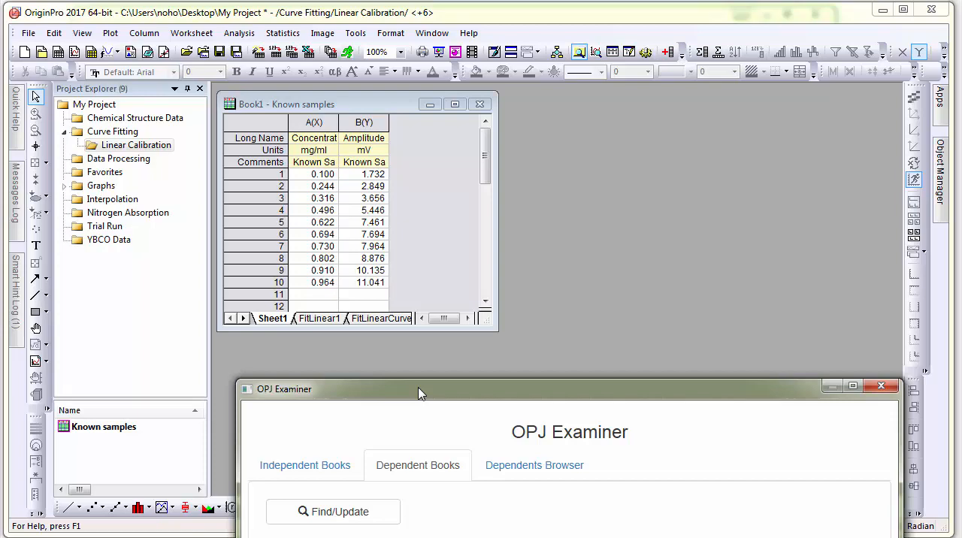
left_click_drag(420, 393, 369, 142)
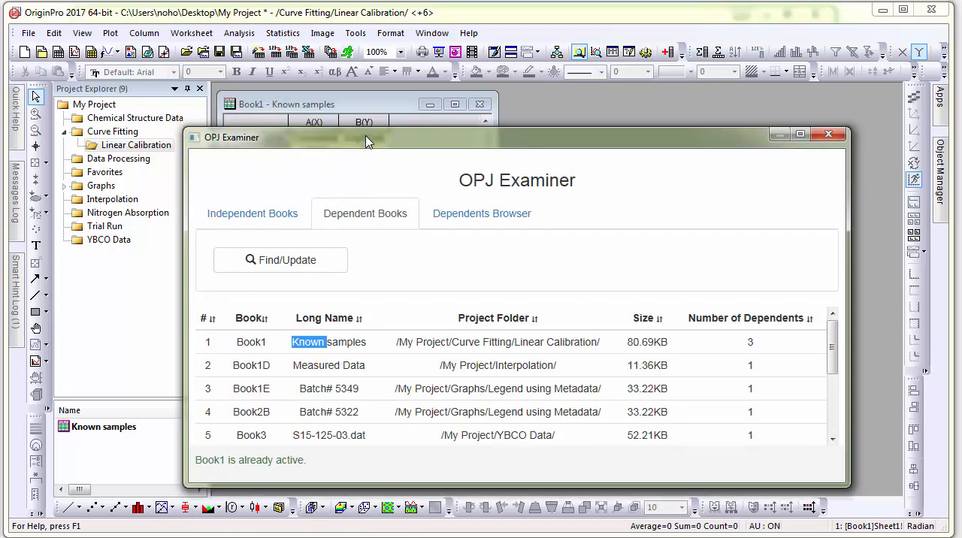
- Check the active book's sheets for dependents in Sheet Mode and preview Graph1, which depends on Sheet1
left_click(453, 224)
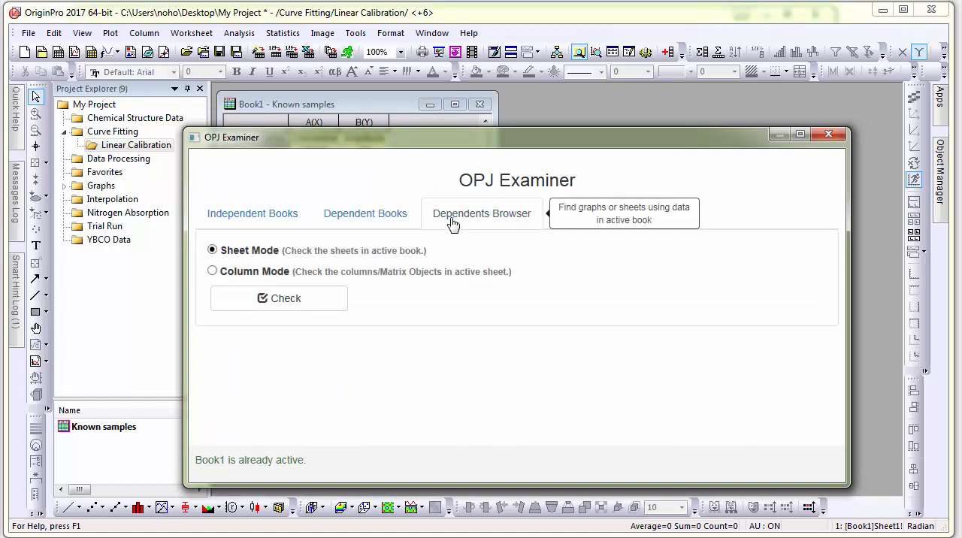
left_click(289, 302)
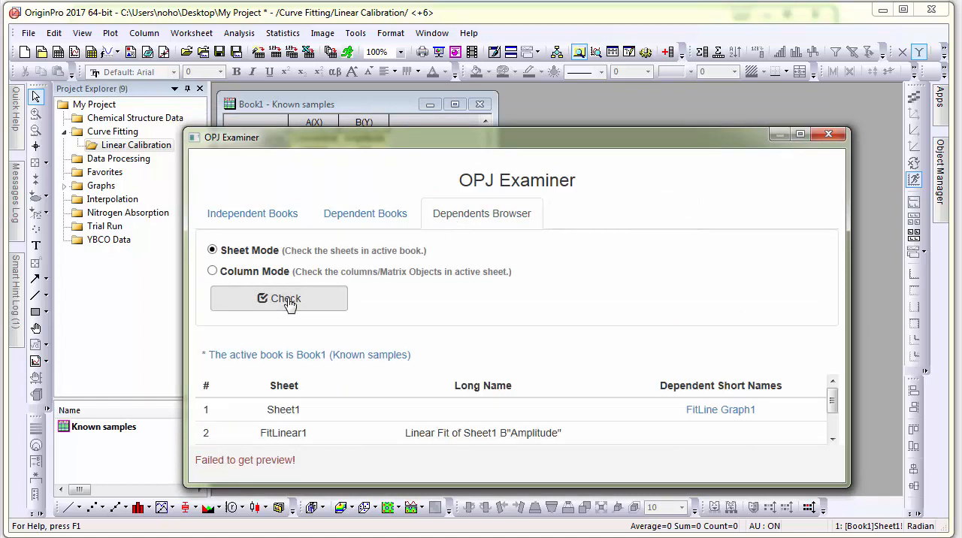
left_click_drag(413, 130, 407, 88)
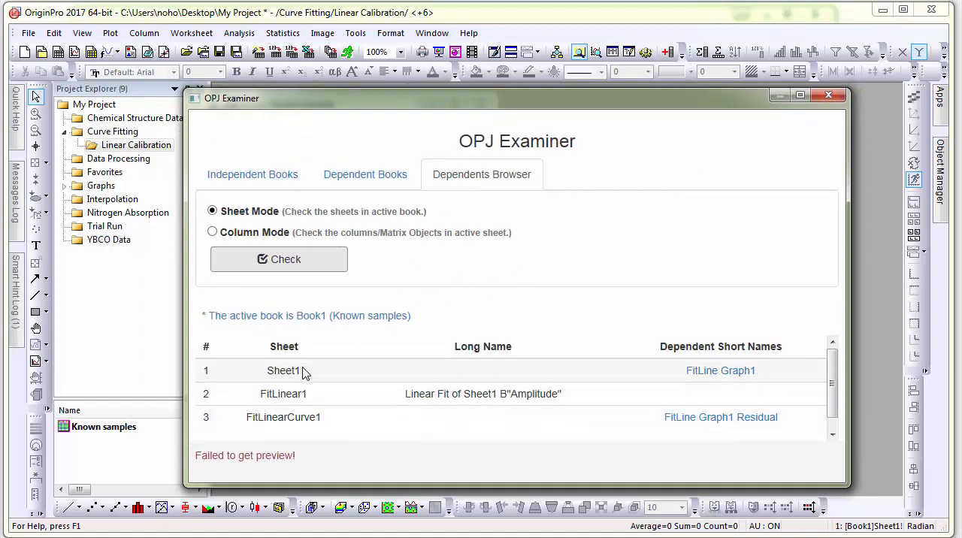
left_click_drag(401, 104, 376, 90)
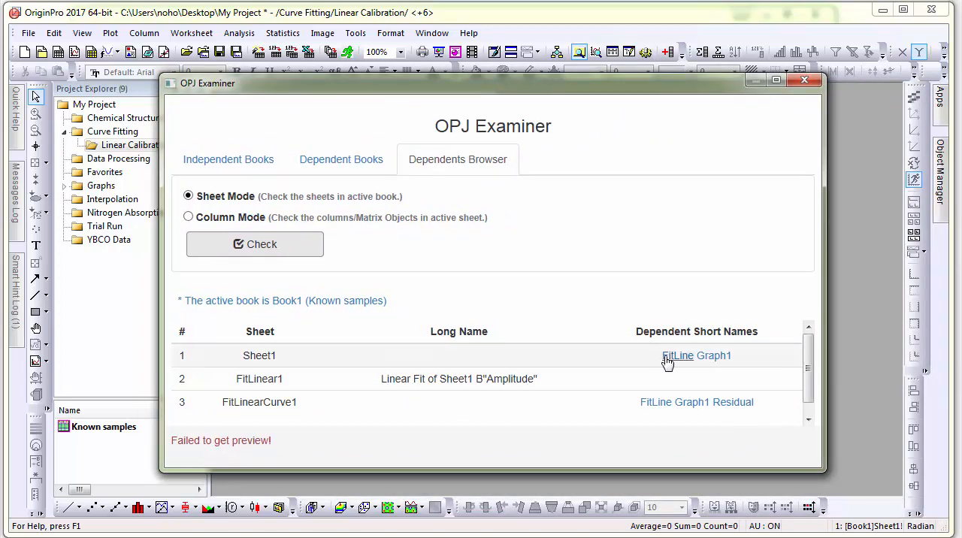
mouse_move(720, 366)
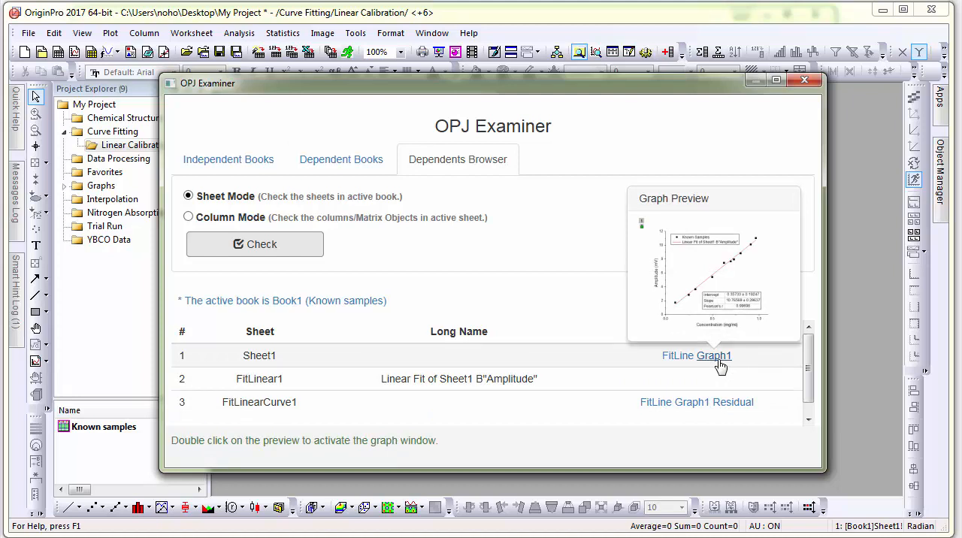
mouse_move(690, 363)
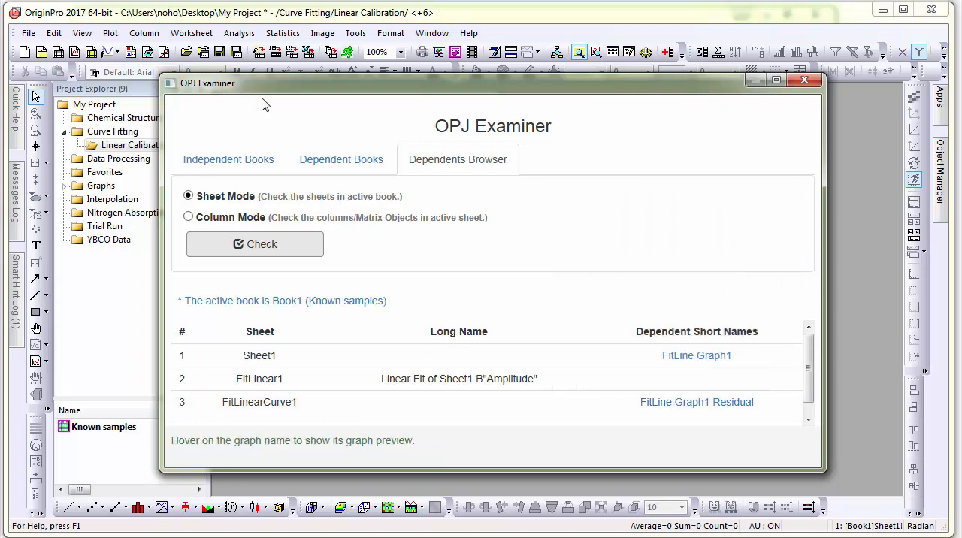
- View the FitLinear1 sheet in the Known samples workbook
left_click_drag(268, 86, 420, 279)
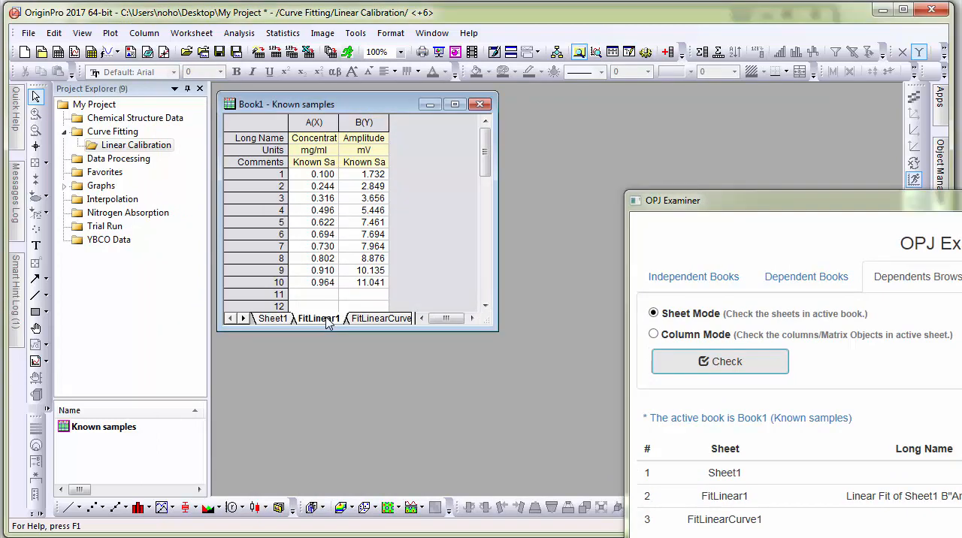
left_click(327, 319)
left_click_drag(489, 152, 497, 280)
left_click_drag(741, 209, 288, 113)
- Activate the dependent Graph1 window from its preview and examine the linear regression plot
mouse_move(738, 387)
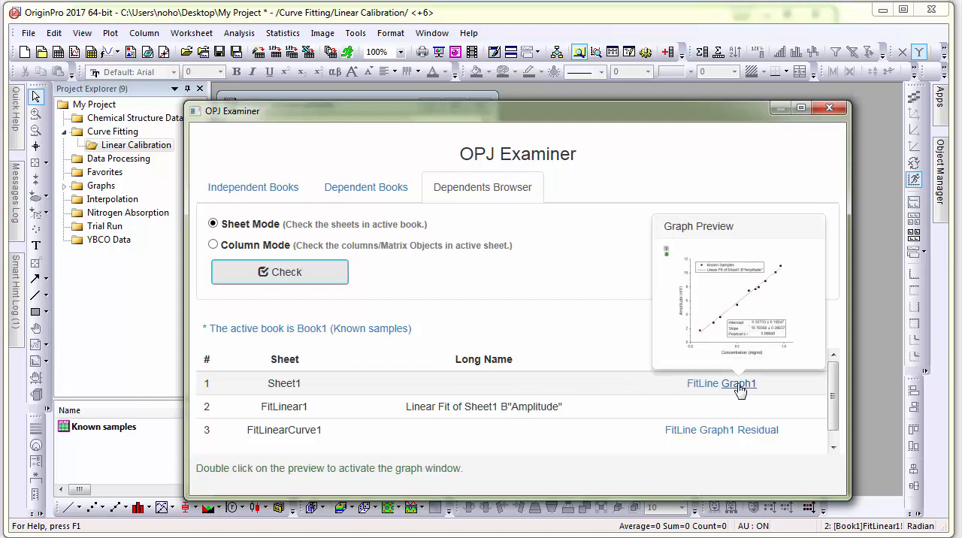
double_click(742, 319)
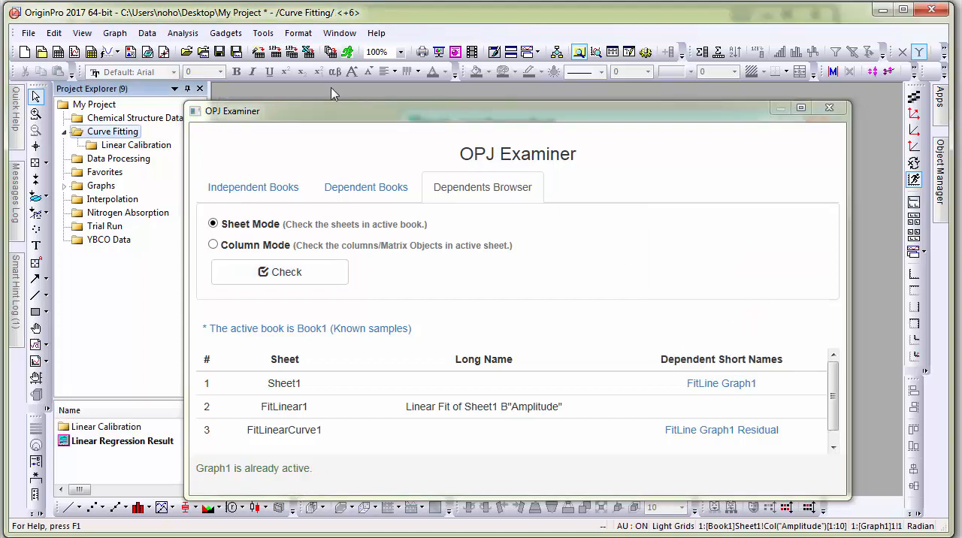
left_click_drag(315, 118, 324, 379)
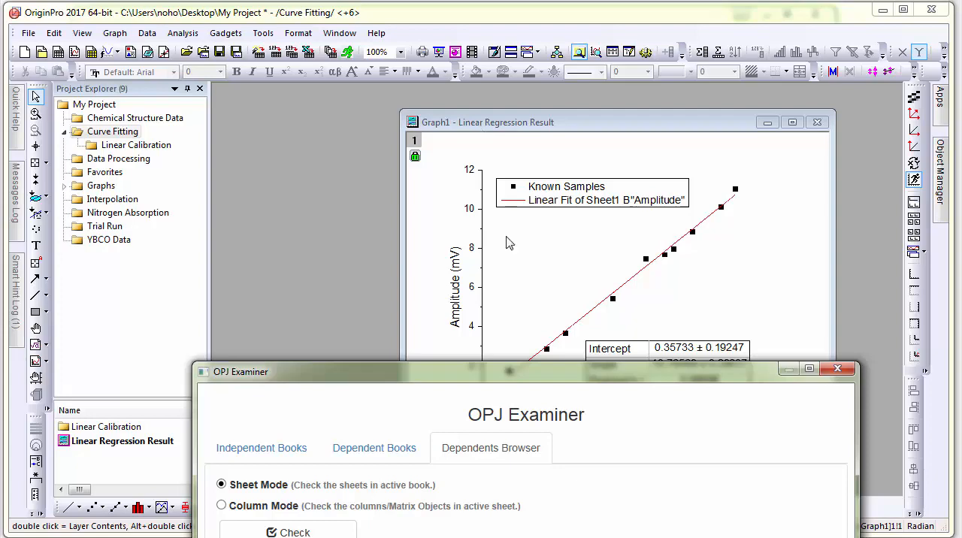
left_click_drag(448, 373, 412, 107)
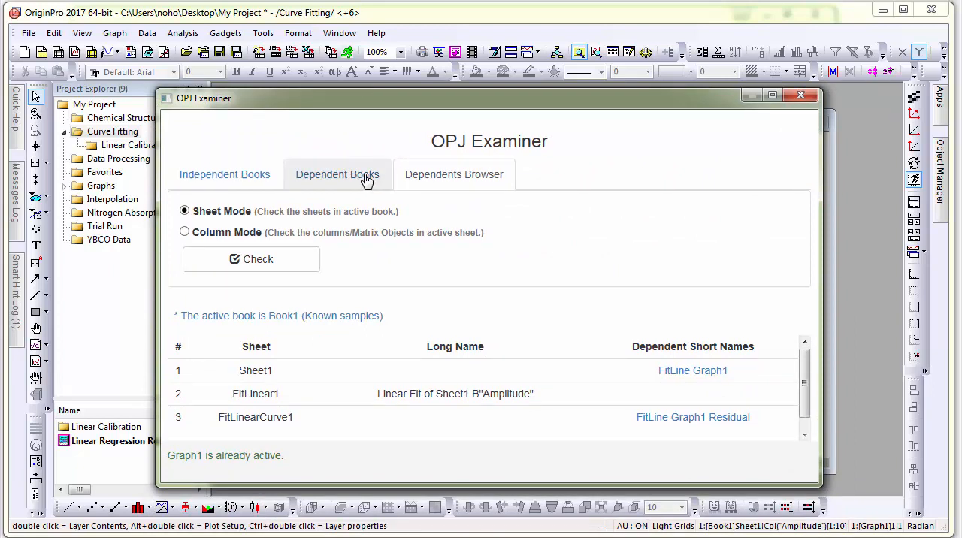
- Return to the independent books and activate the Sunspot book to examine the operation in its worksheet
left_click(203, 178)
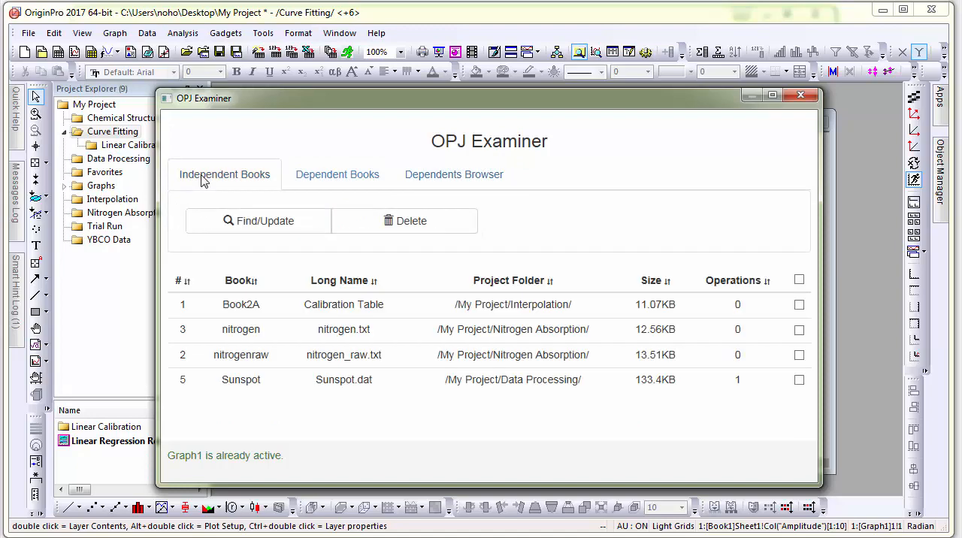
left_click_drag(297, 97, 332, 55)
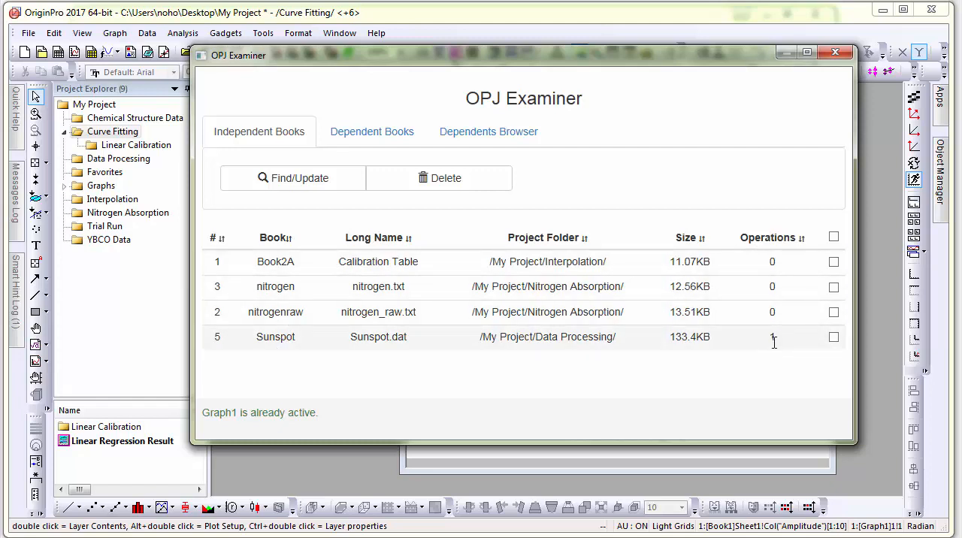
double_click(275, 337)
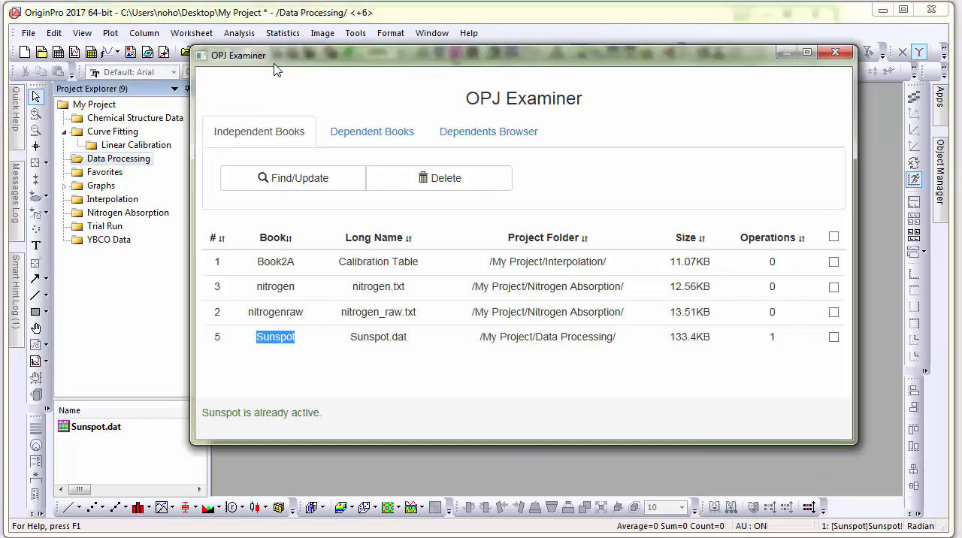
left_click_drag(274, 69, 287, 412)
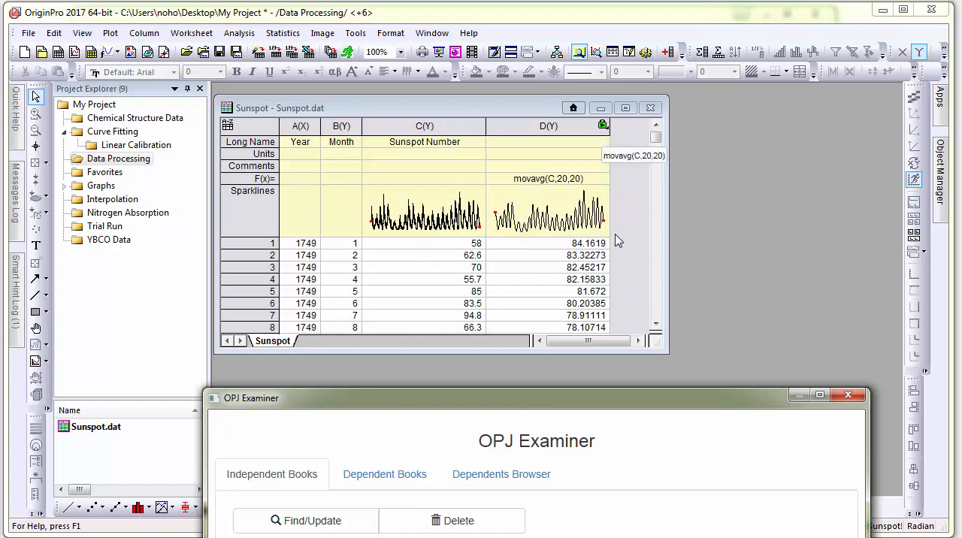
left_click_drag(558, 397, 565, 112)
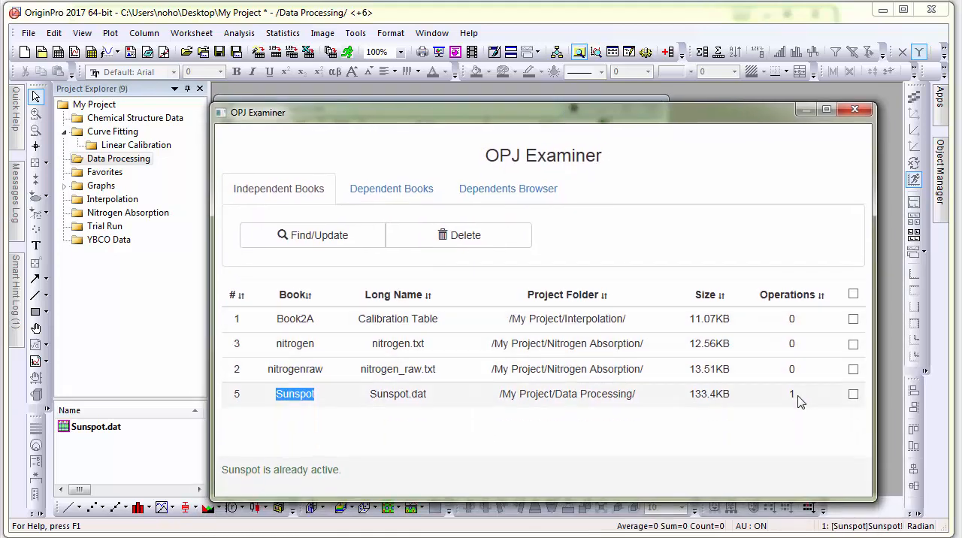